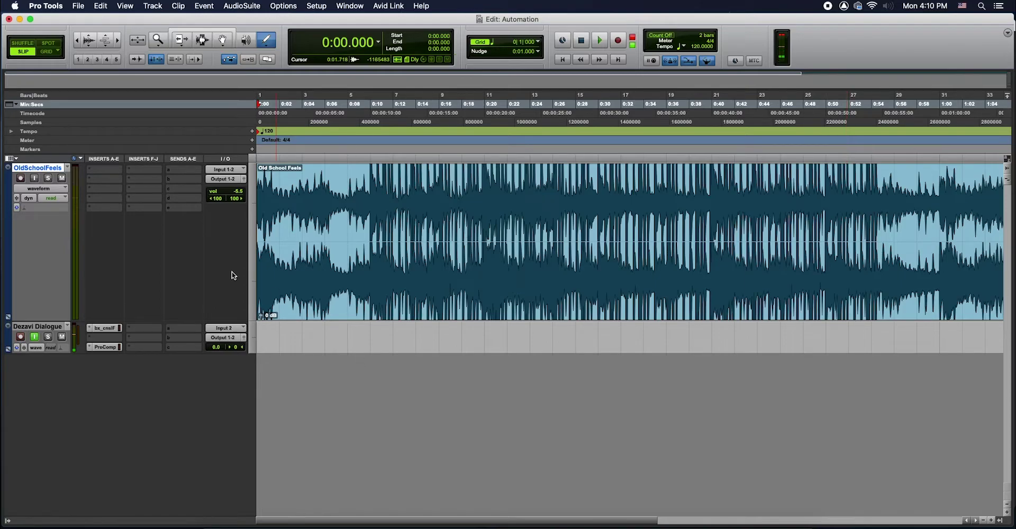
Check the OldSchoolFeels automation mode in the Edit and Mix windows, leaving it on read
click(52, 197)
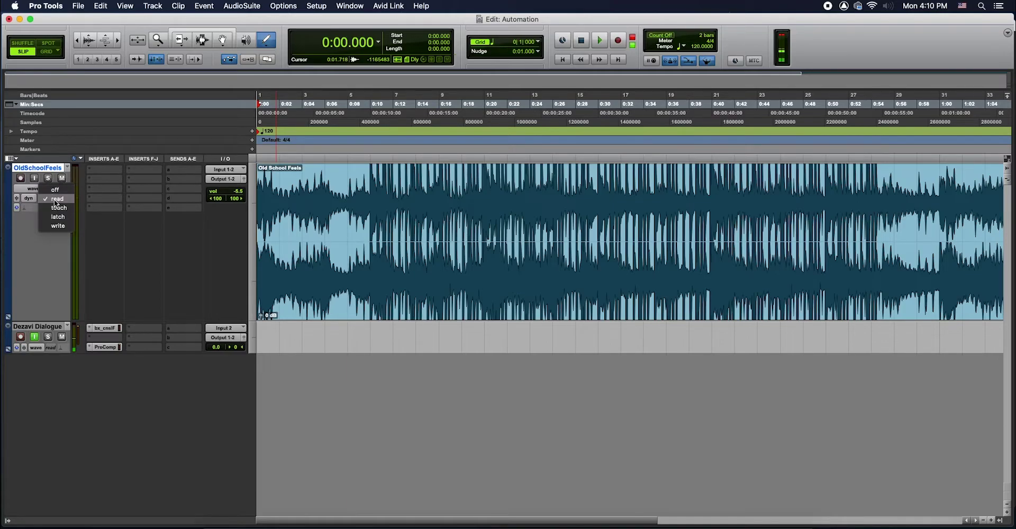
click(103, 258)
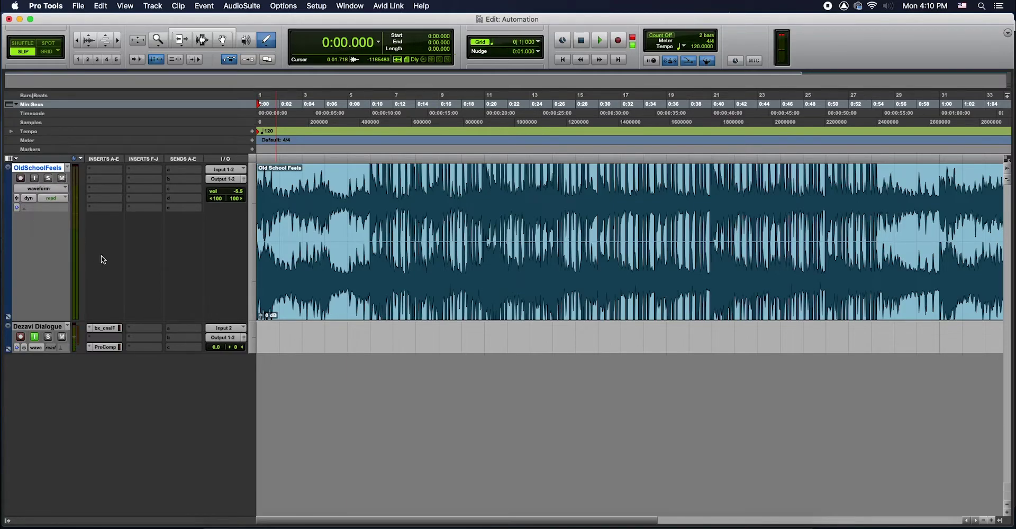
key(super+equal)
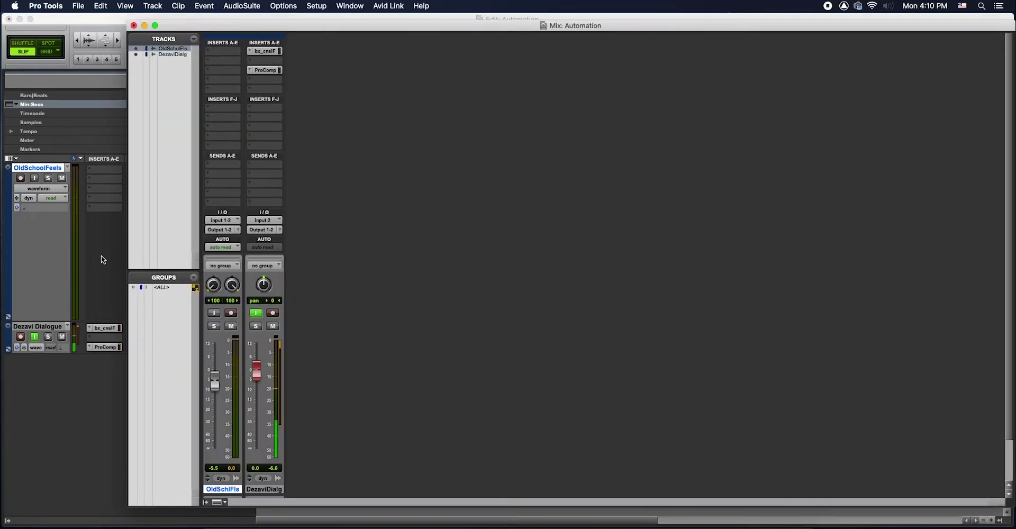
click(225, 247)
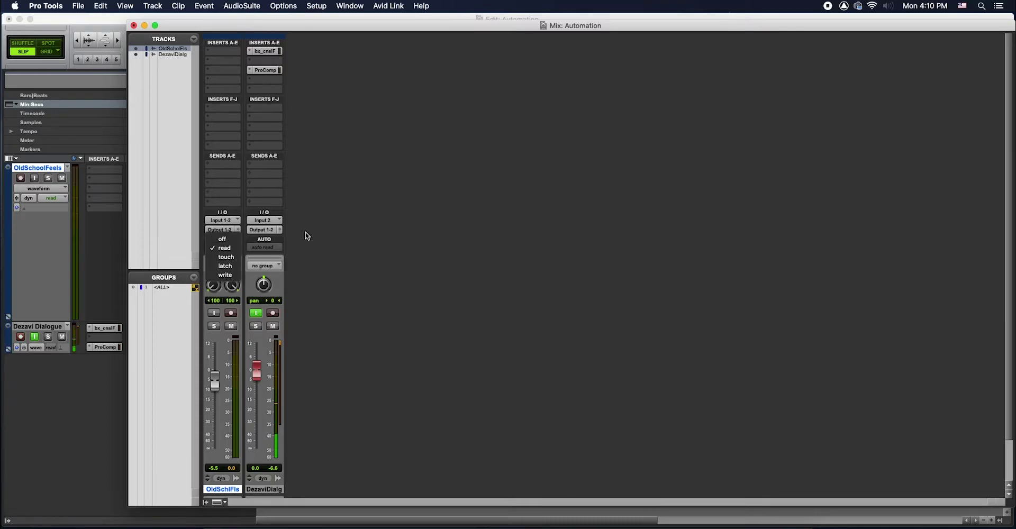
click(428, 226)
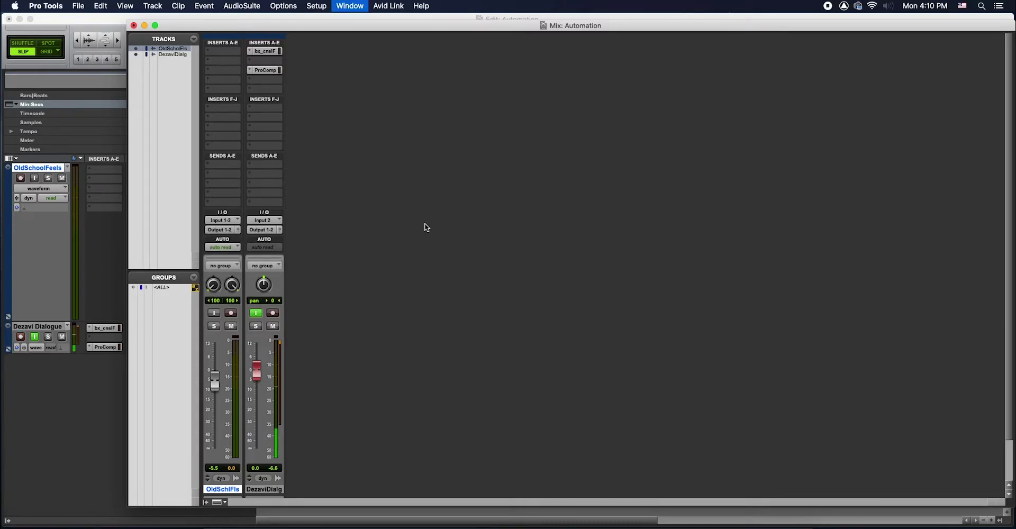
key(super+equal)
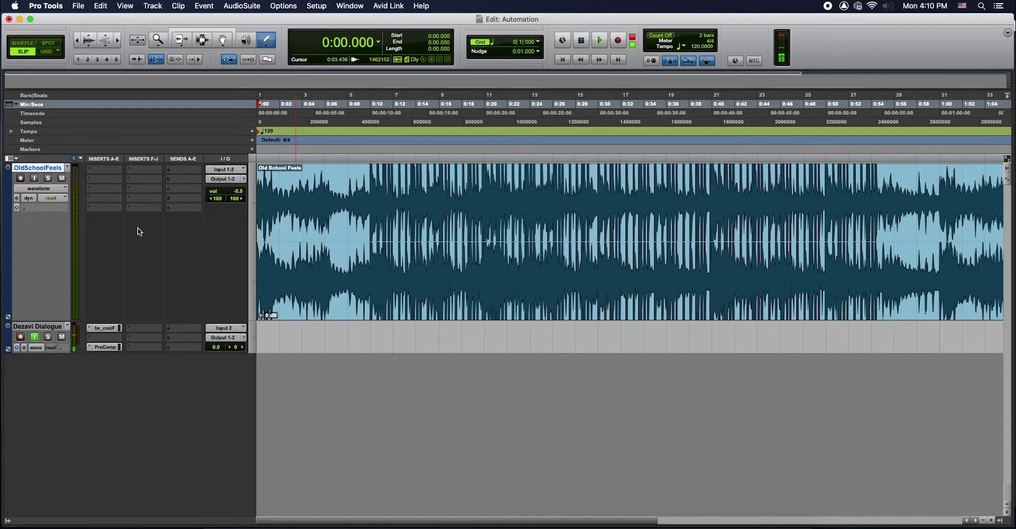
Open the Automation window from the program's window list, then close it
click(354, 6)
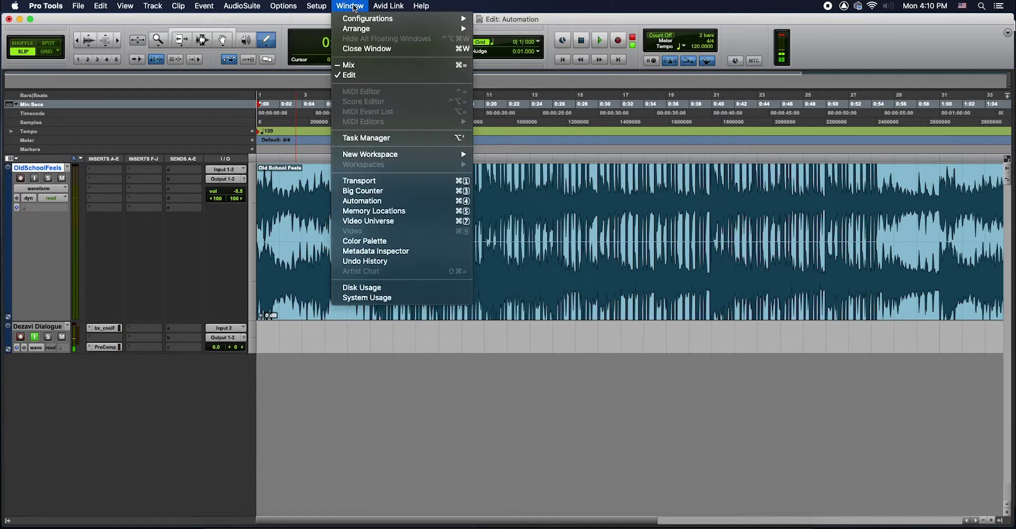
click(379, 201)
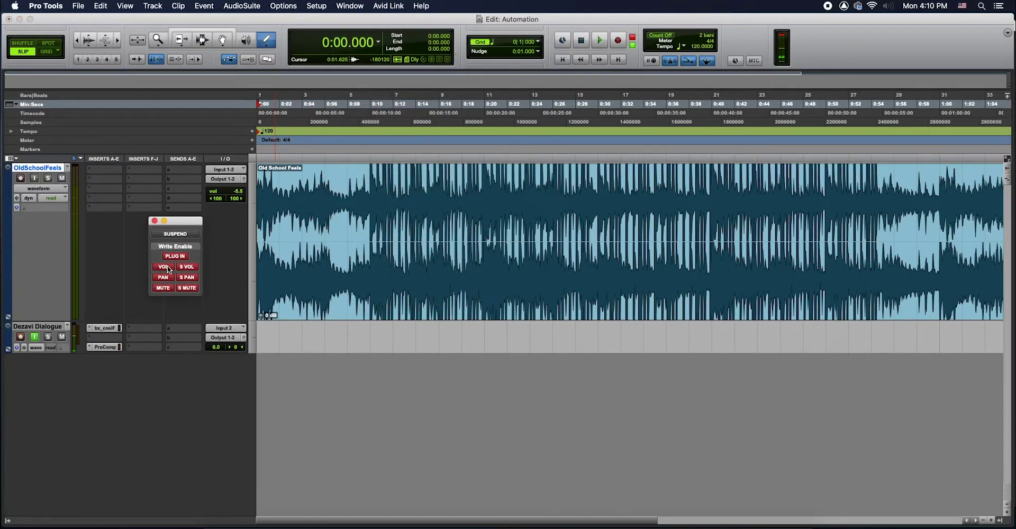
click(154, 220)
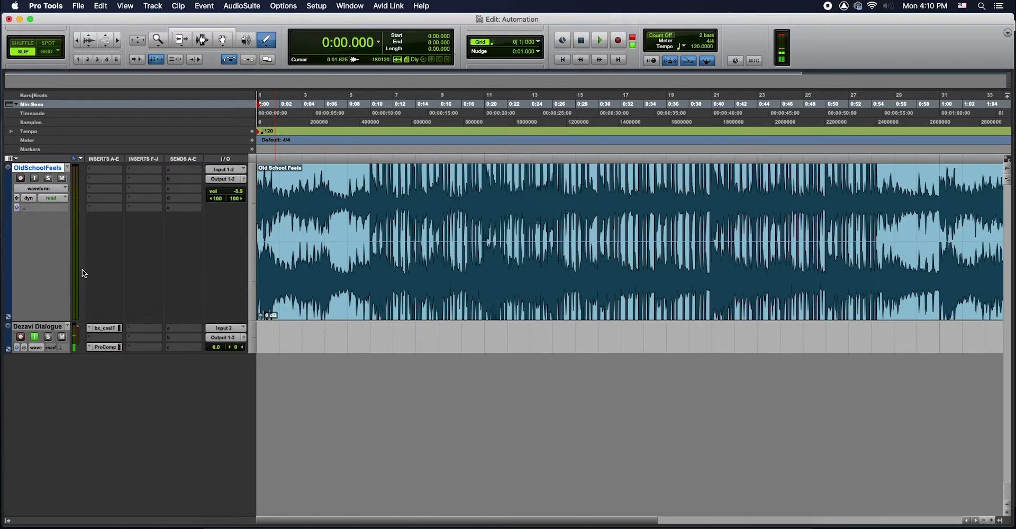
Add a volume automation lane under OldSchoolFeels and hide the pan lanes
click(8, 318)
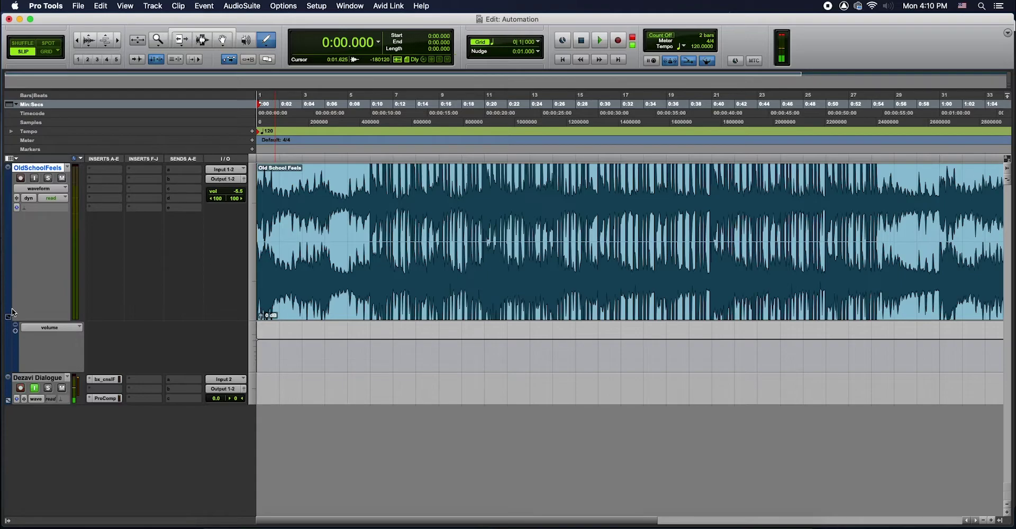
click(8, 318)
mouse_move(28, 341)
click(61, 340)
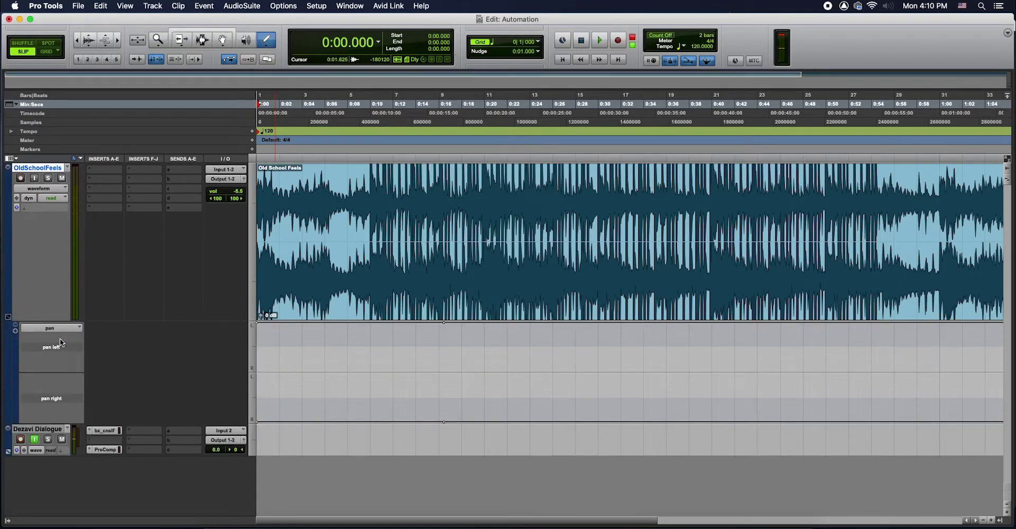
click(16, 331)
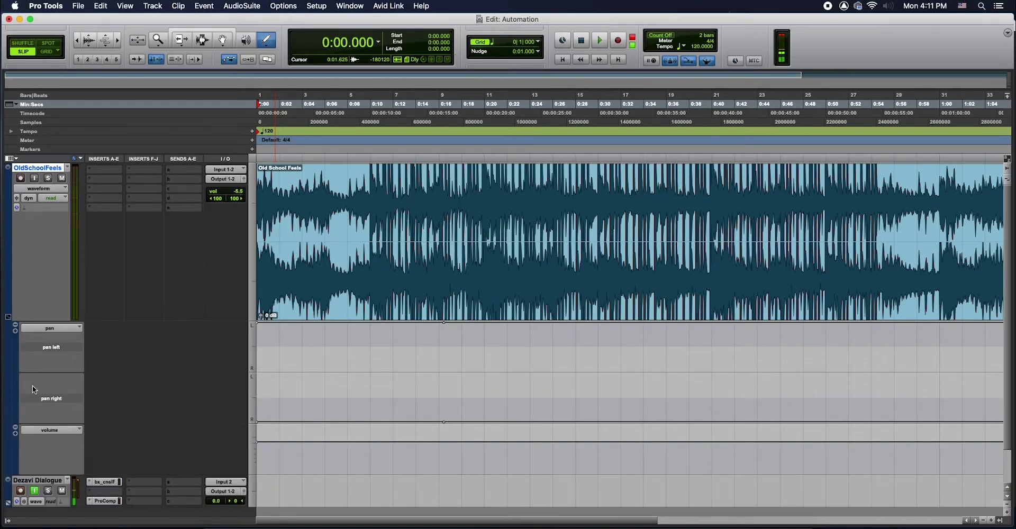
click(15, 326)
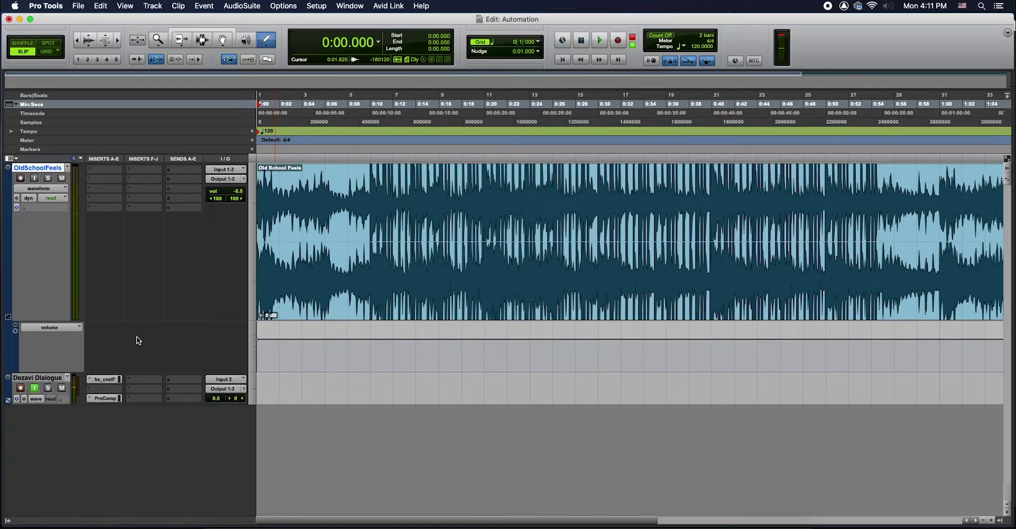
With the Grabber, add volume breakpoints near the start and pull the first one down into a dip
click(223, 40)
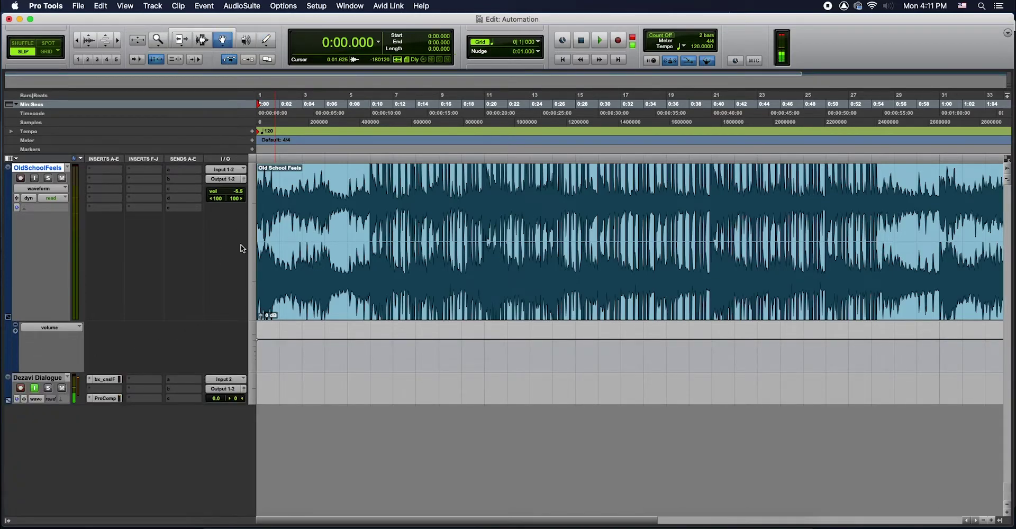
click(278, 339)
click(289, 339)
click(310, 340)
click(616, 340)
drag(266, 340, 269, 353)
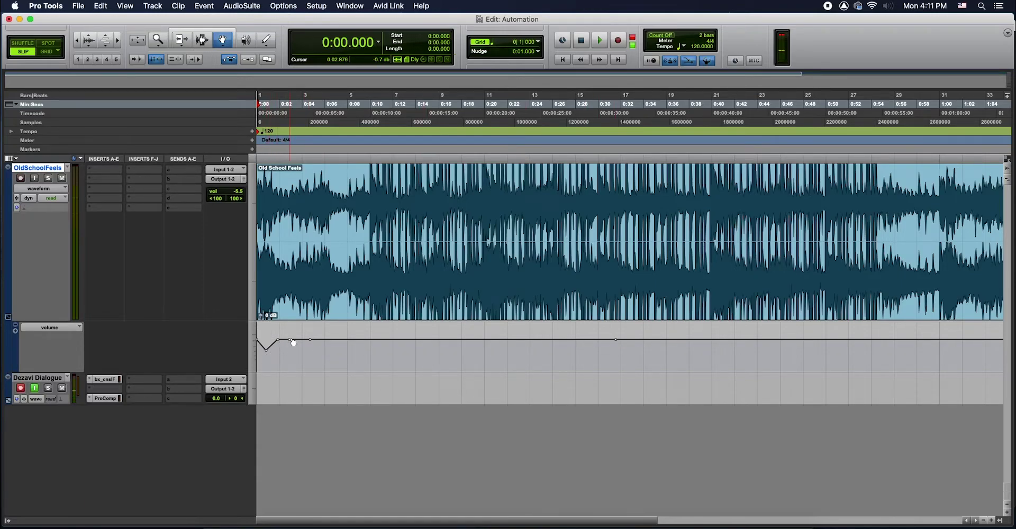
Lower a volume section to about -21.4 dB with the Smart Tool, then draw a curved ramp with the Pencil
click(222, 28)
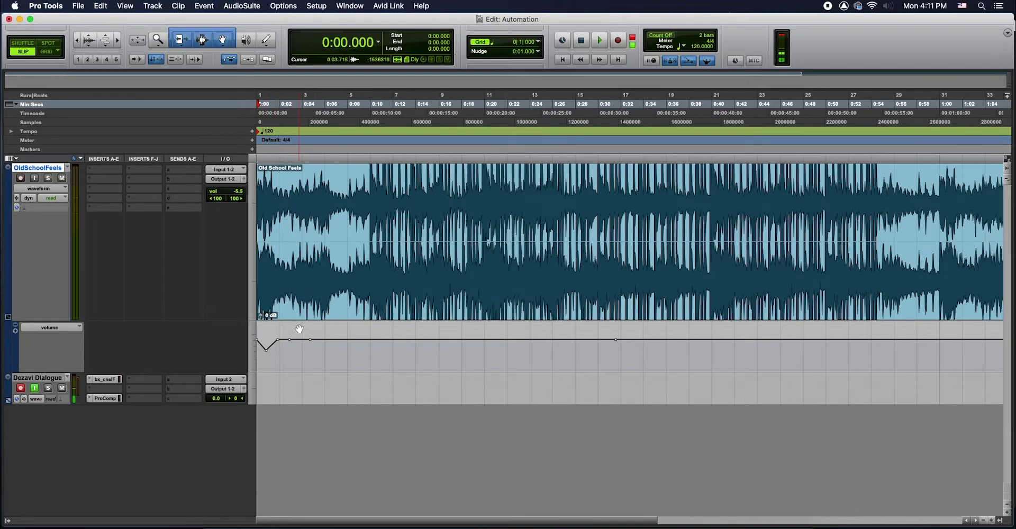
drag(299, 338, 299, 354)
click(267, 39)
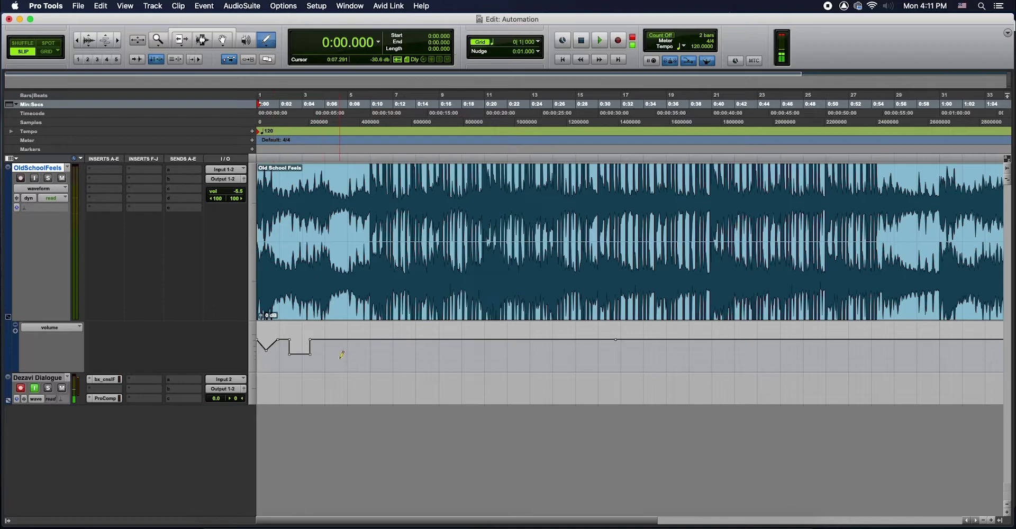
key(F8)
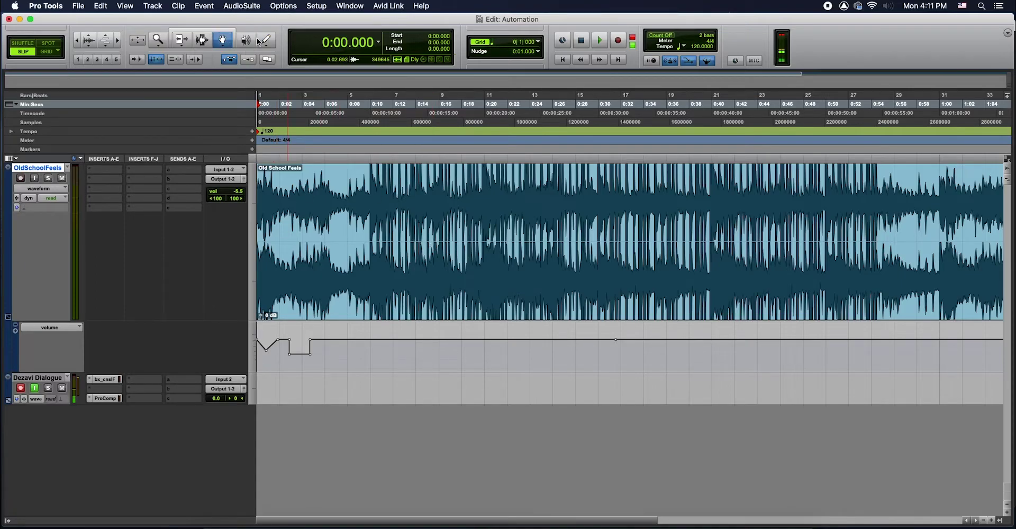
key(F10)
drag(320, 341, 349, 339)
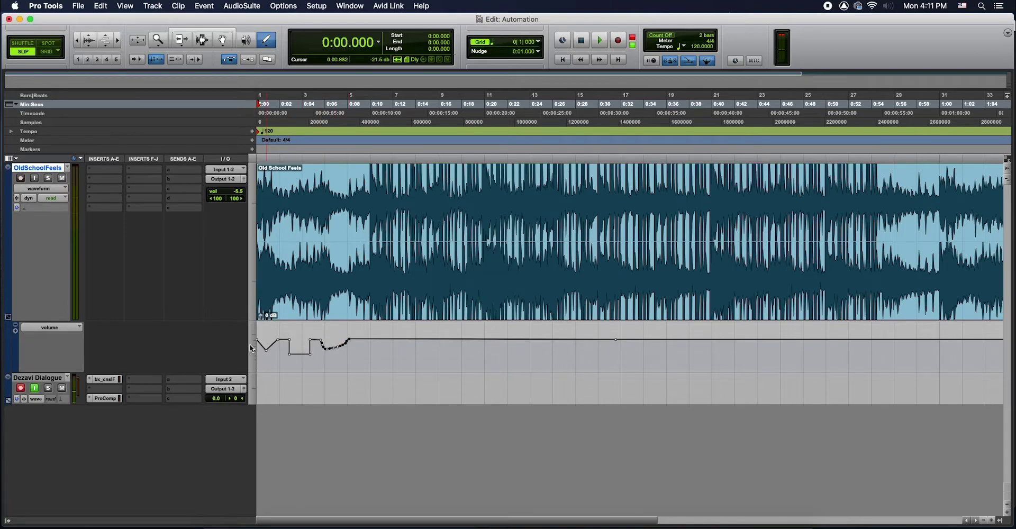
Set OldSchoolFeels automation to off and play the song, which ignores the volume curve
click(53, 196)
click(55, 192)
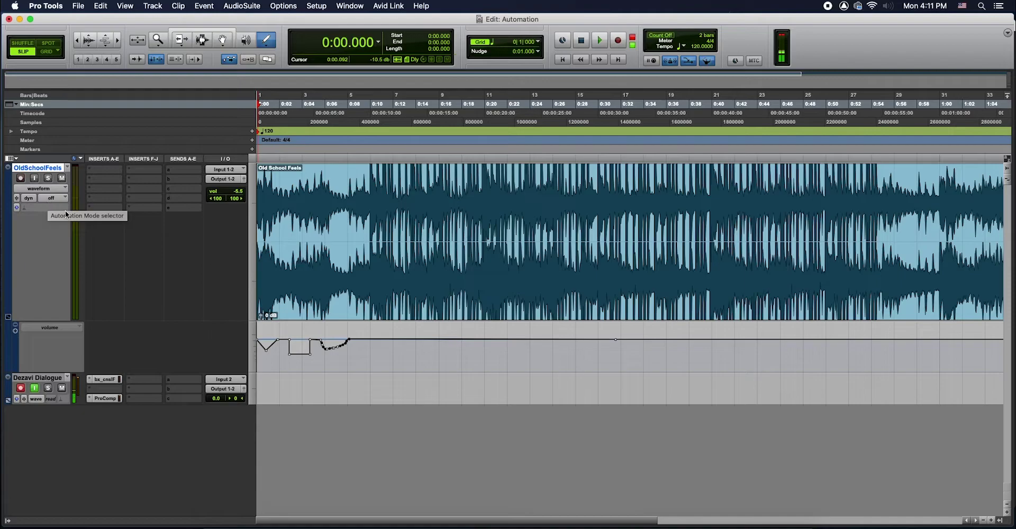
key(space)
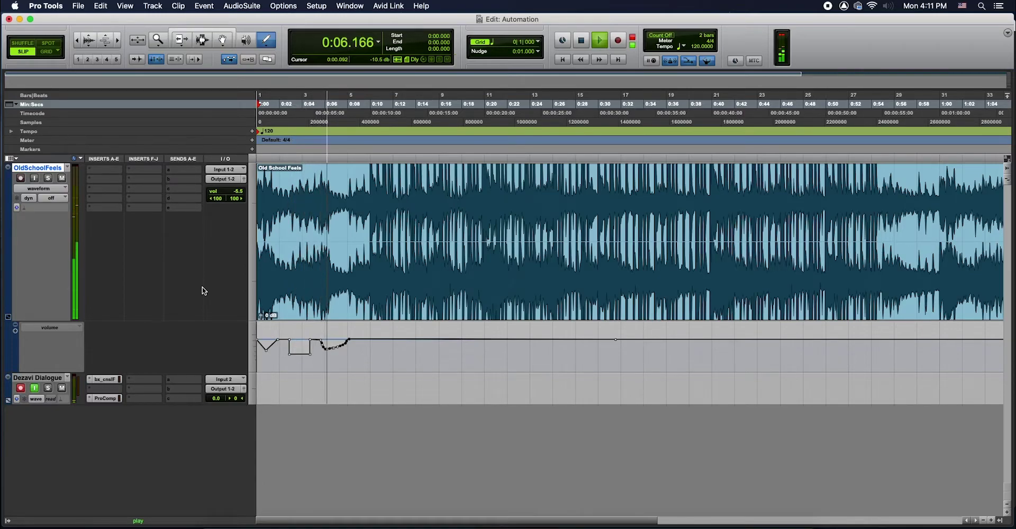
key(space)
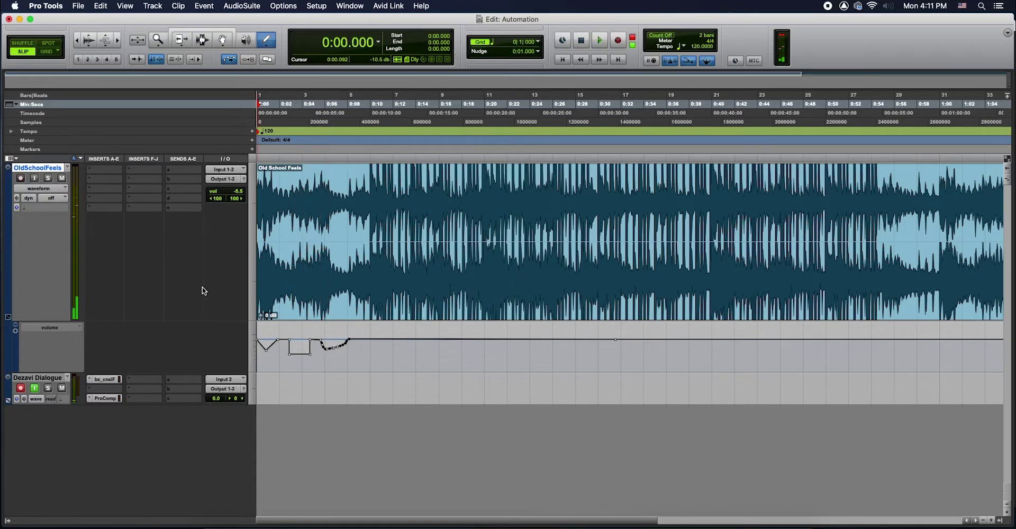
click(64, 199)
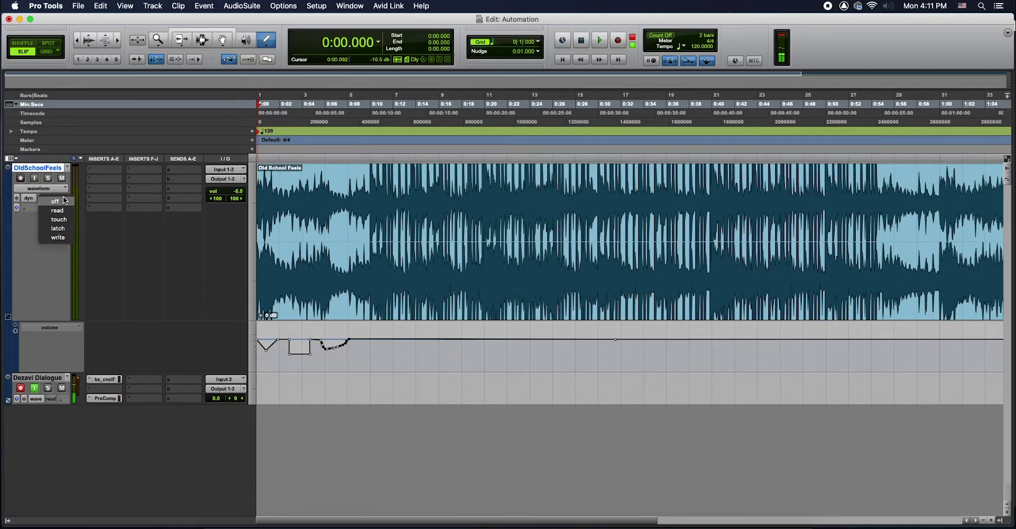
Return OldSchoolFeels to read, select the Grabber with F8, and play back the automated volume
click(69, 210)
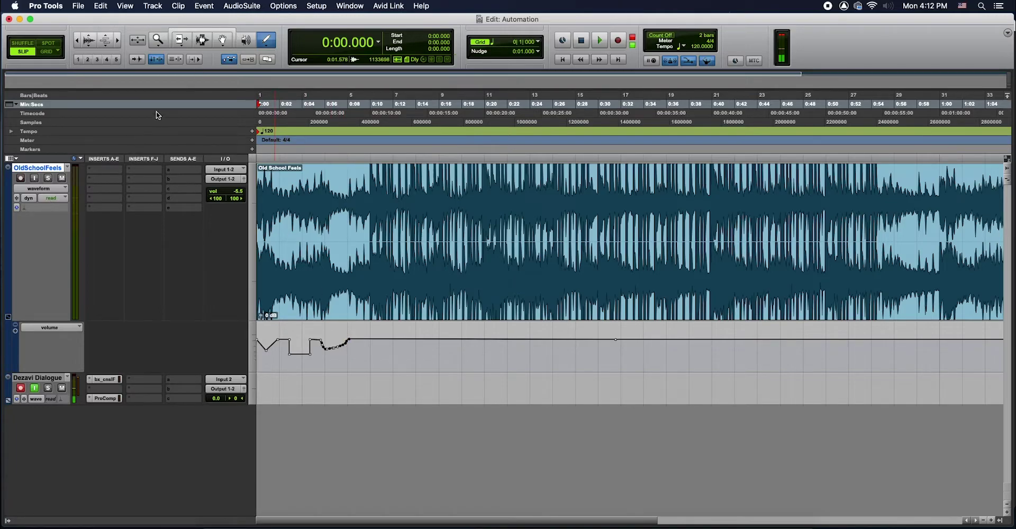
key(F8)
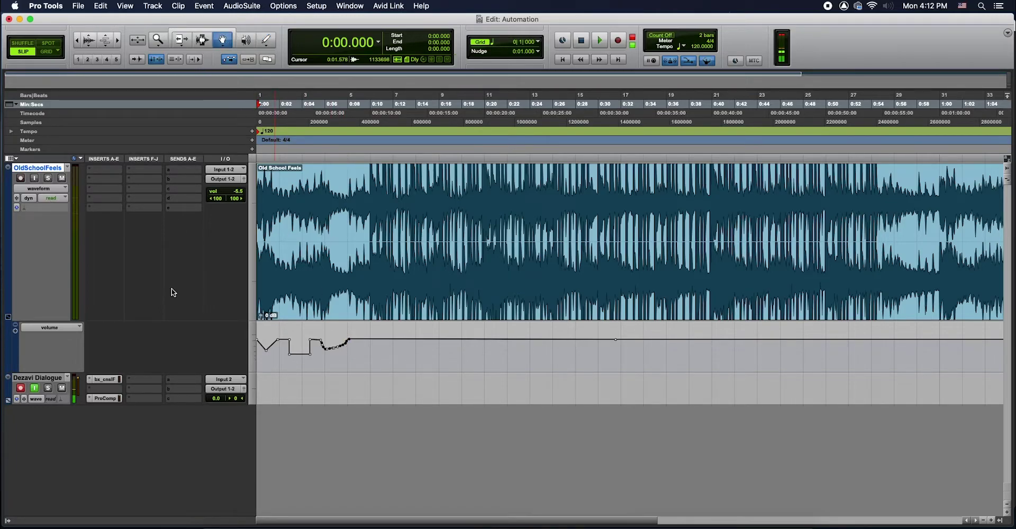
key(space)
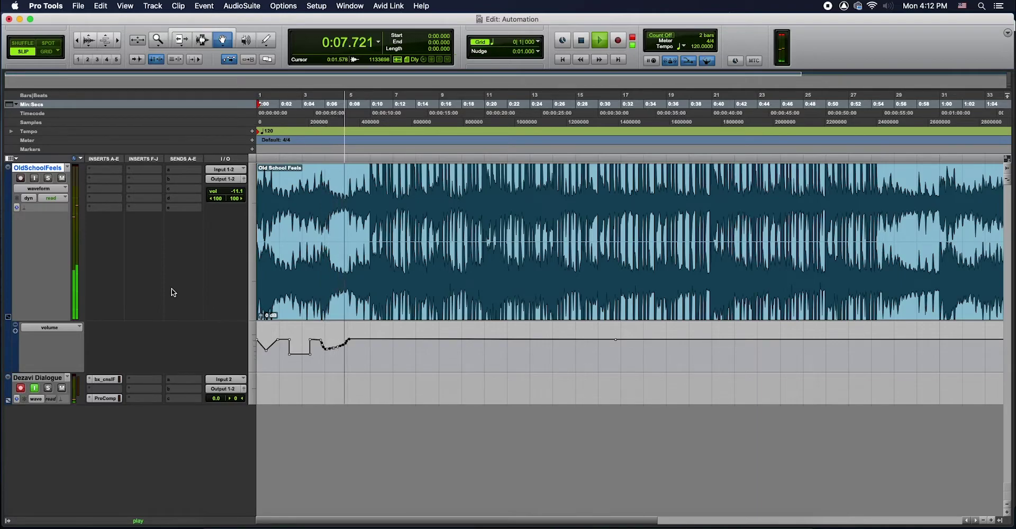
key(space)
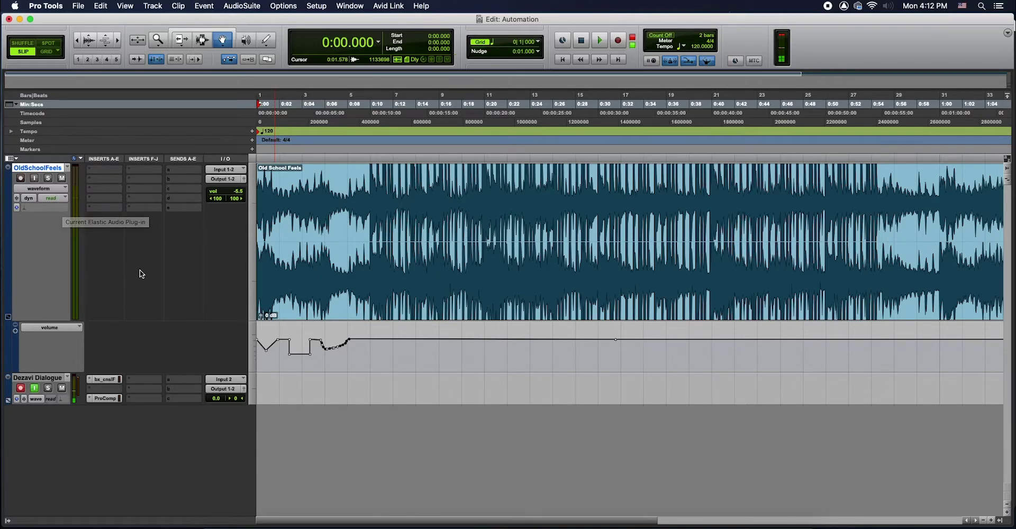
Delete the volume automation from 0:00 to 0:14.860 with the Selector tool
key(F7)
click(443, 349)
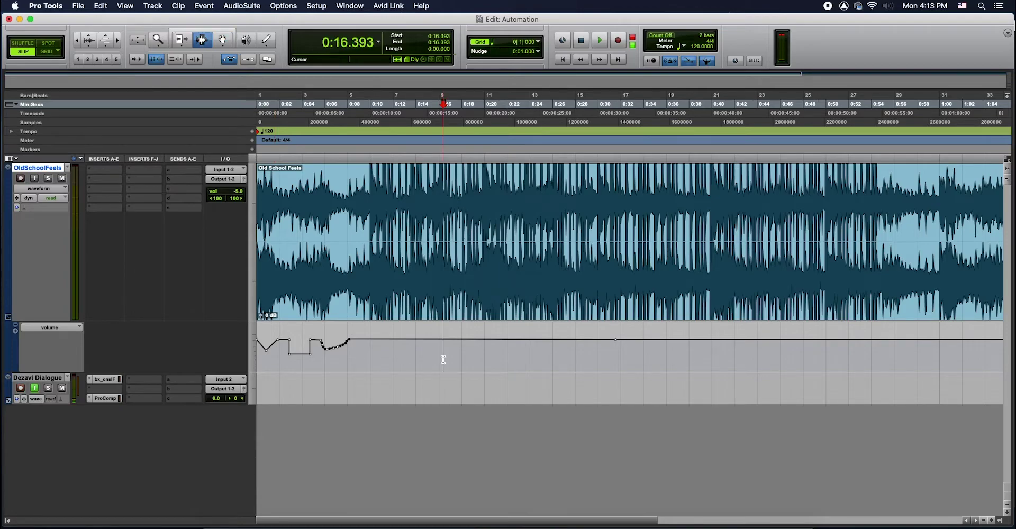
drag(426, 351, 241, 360)
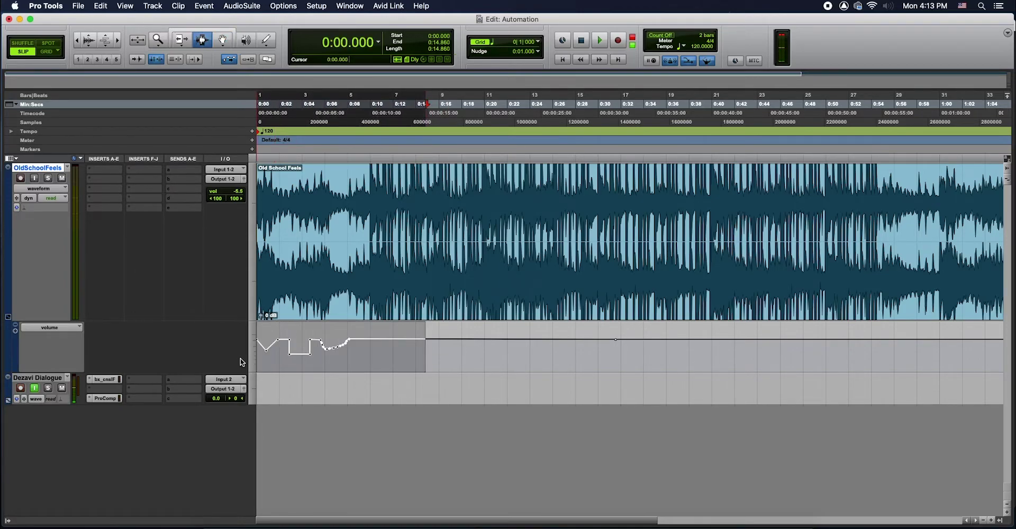
key(Delete)
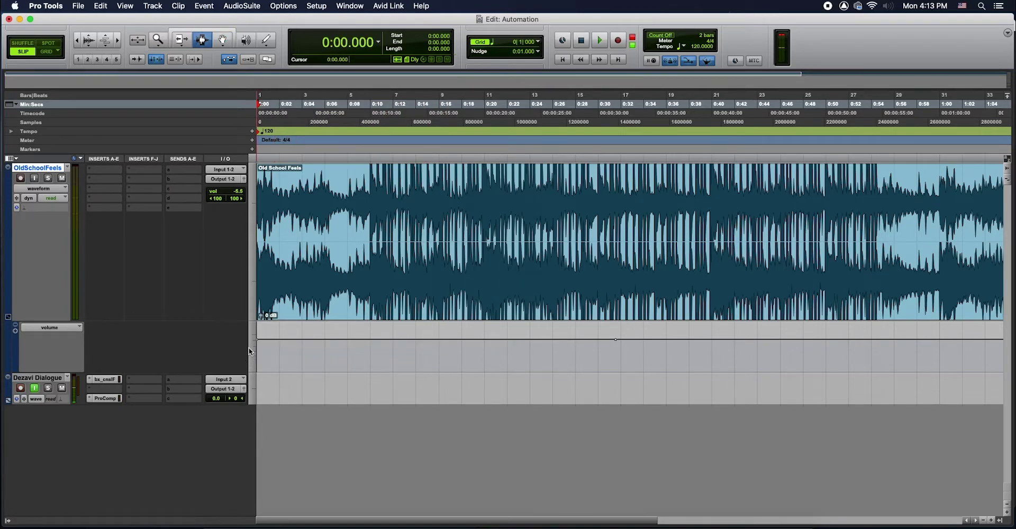
Set the OldSchoolFeels automation mode to touch
click(51, 196)
click(60, 210)
click(54, 198)
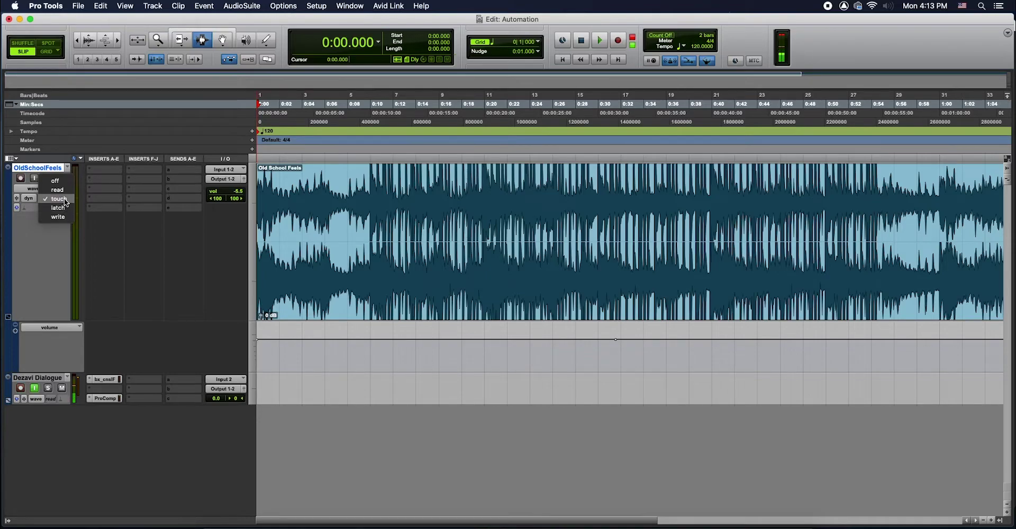
click(63, 199)
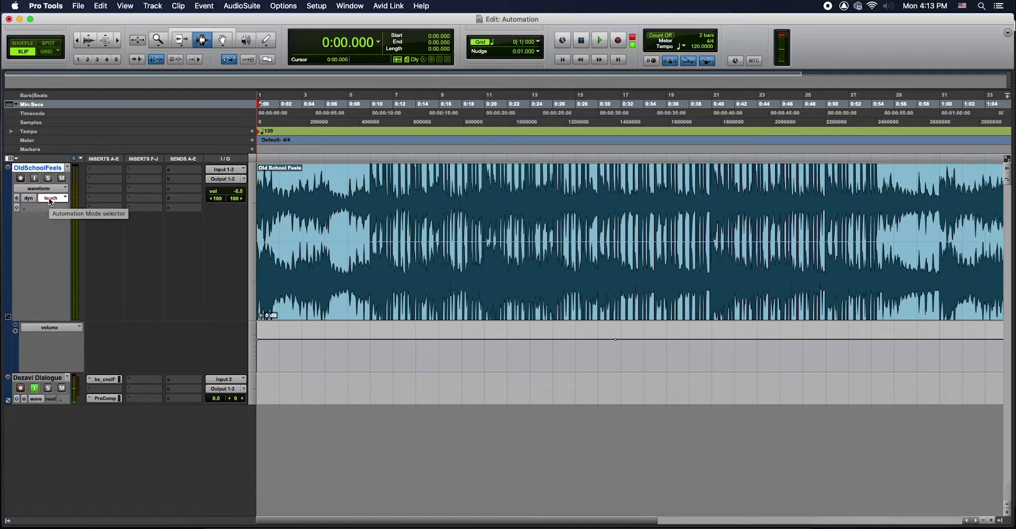
Open the OldSchoolFeels output window with its fader and drag it aside, clear of the volume lane
click(243, 180)
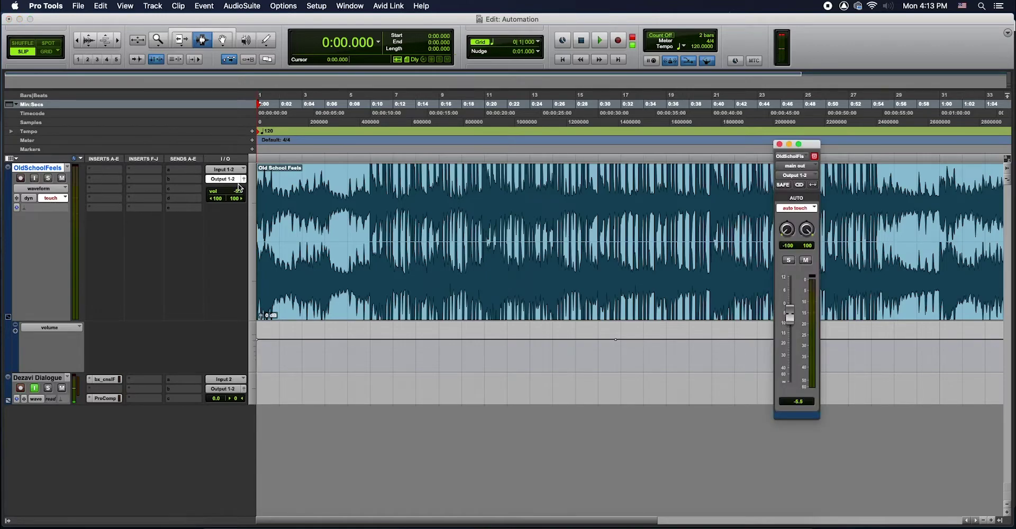
drag(810, 148, 799, 148)
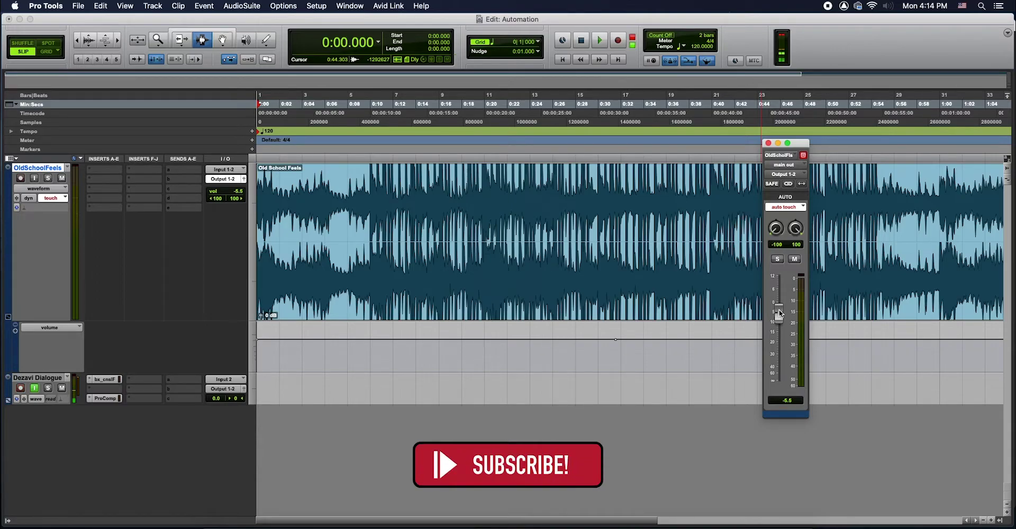
Record a Touch volume ride by pulling the fader down during playback
key(space)
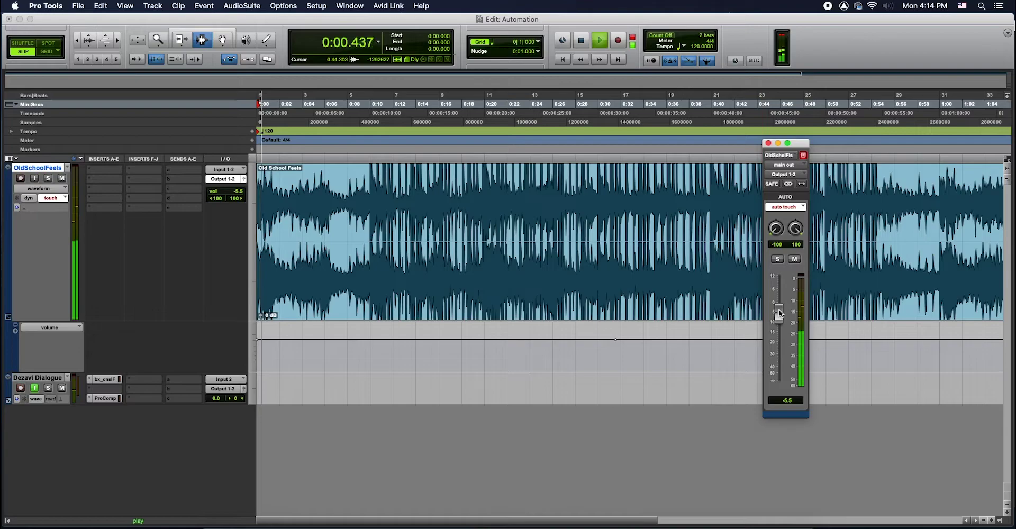
drag(779, 313, 781, 346)
key(space)
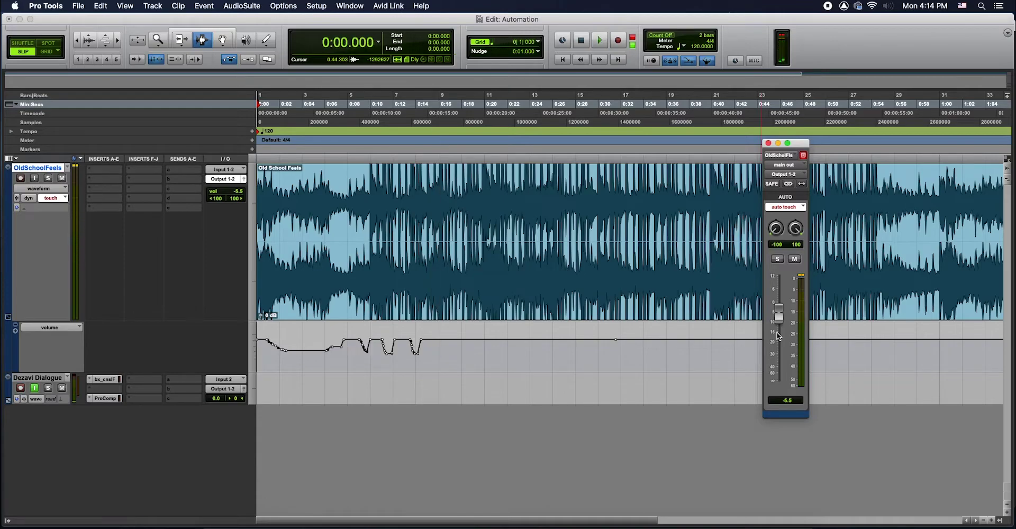
Audition the Touch automation by playing from 0:09.195
click(362, 125)
key(space)
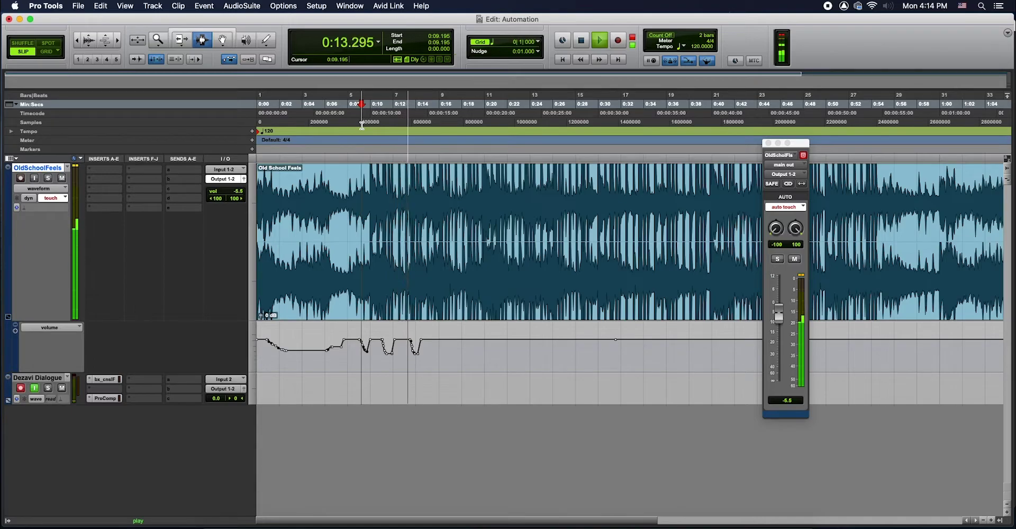
key(space)
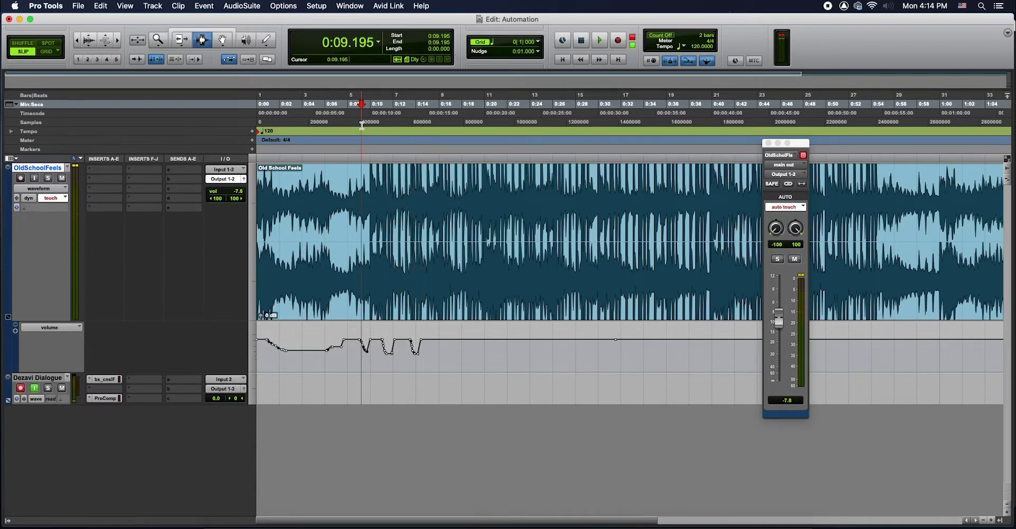
Delete the first 16 seconds of volume automation and switch OldSchoolFeels to latch
drag(443, 349, 177, 364)
key(Delete)
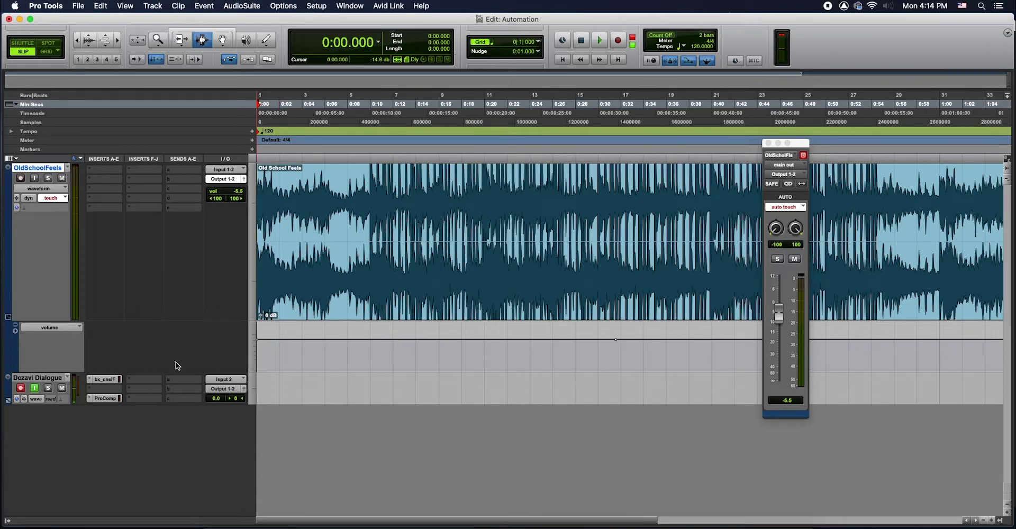
click(768, 207)
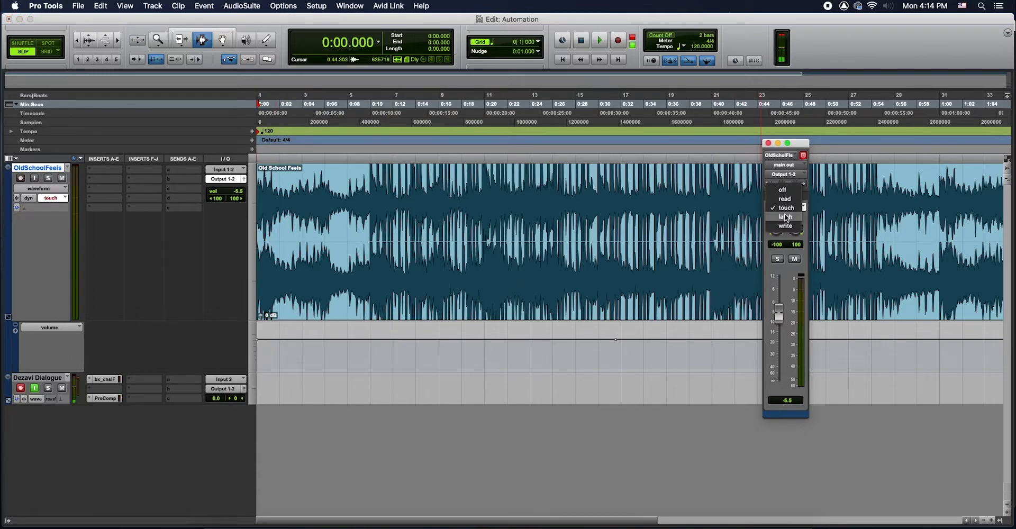
click(784, 215)
click(781, 211)
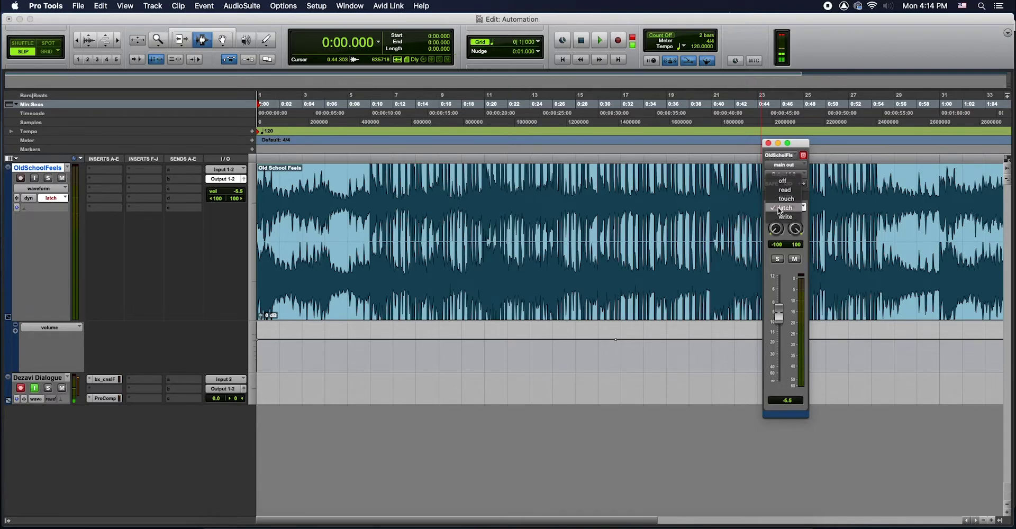
click(779, 210)
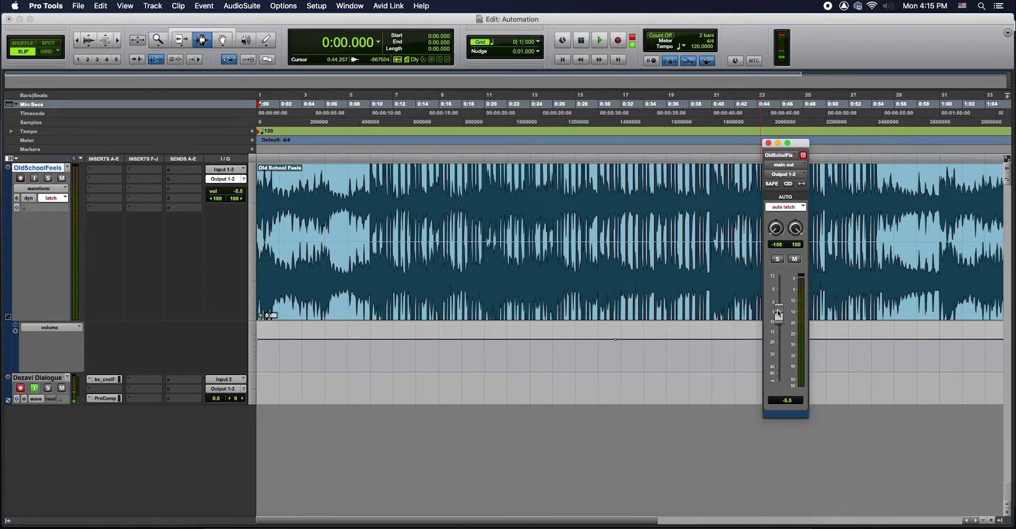
Record Latch volume passes by lowering and partly raising the fader during playback
key(space)
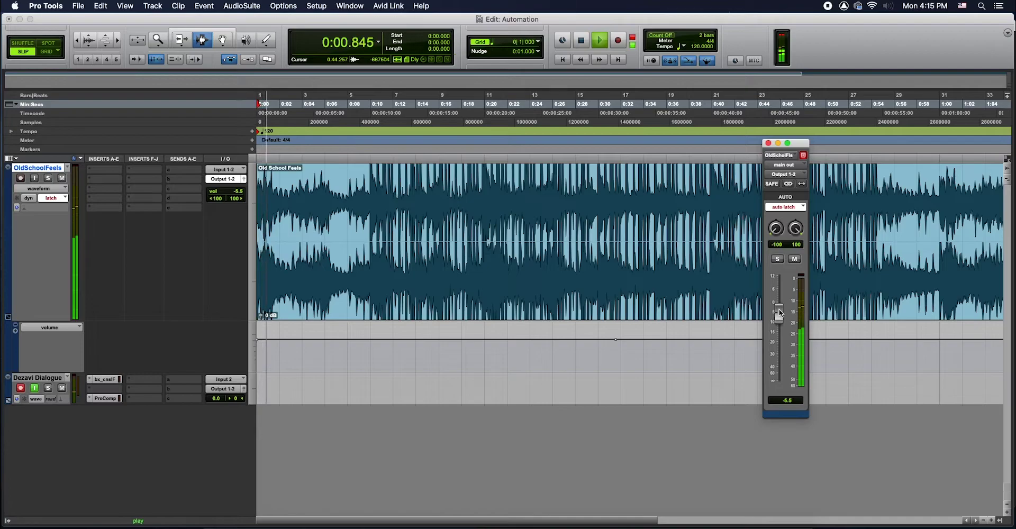
drag(779, 313, 782, 329)
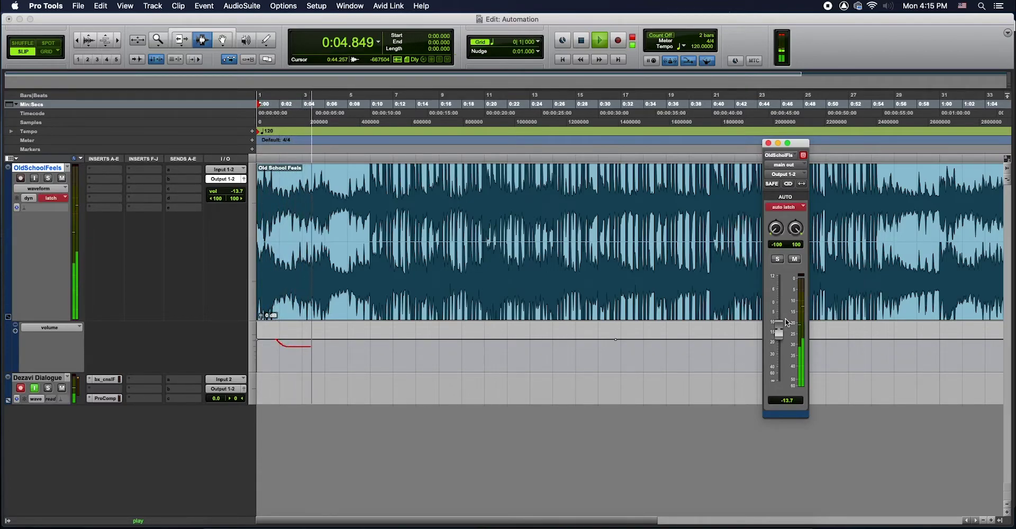
drag(778, 329, 782, 345)
key(space)
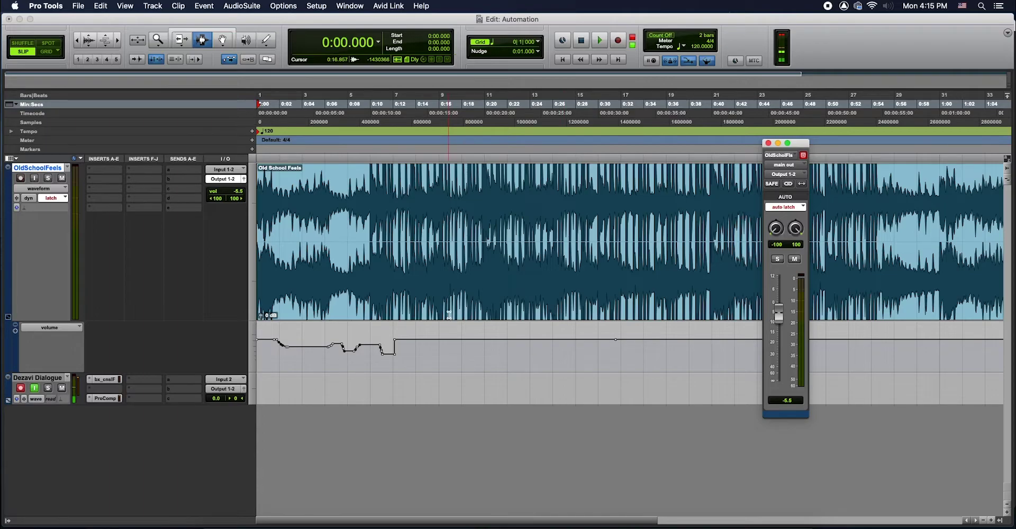
key(space)
key(space)
key(space)
mouse_move(777, 312)
mouse_down()
mouse_move(779, 337)
mouse_move(780, 313)
mouse_move(783, 330)
mouse_move(793, 329)
mouse_up()
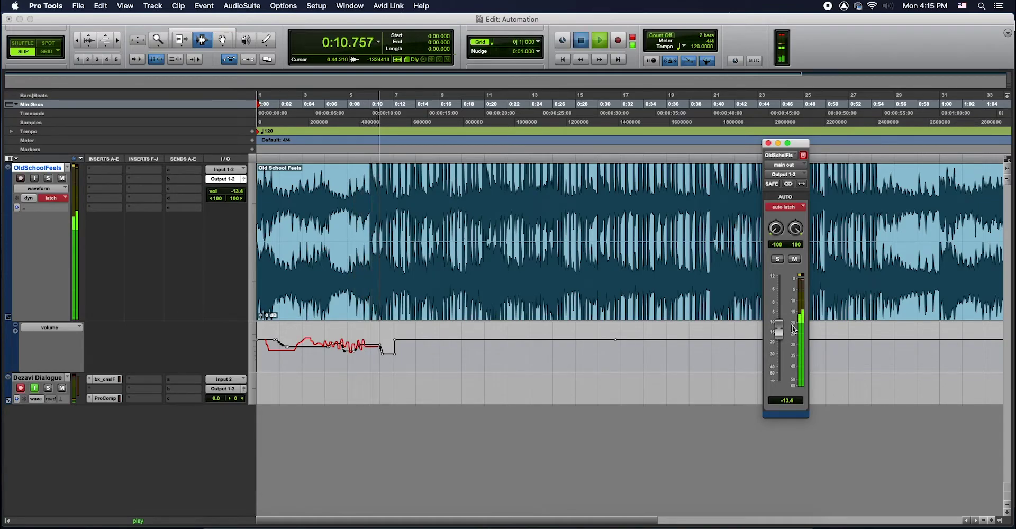
key(space)
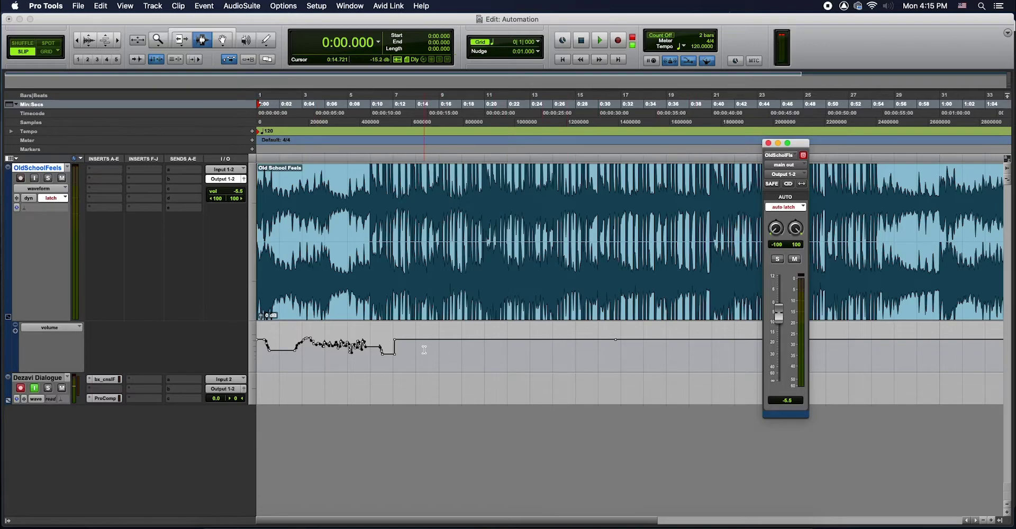
Clear the volume automation up to 0:14.675 and set the track to write mode
drag(423, 349, 196, 360)
key(Delete)
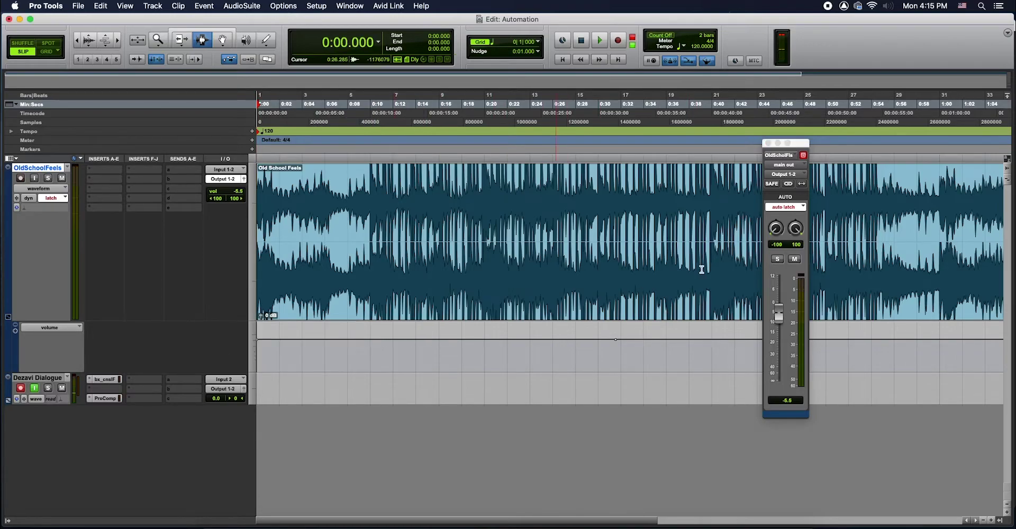
click(787, 208)
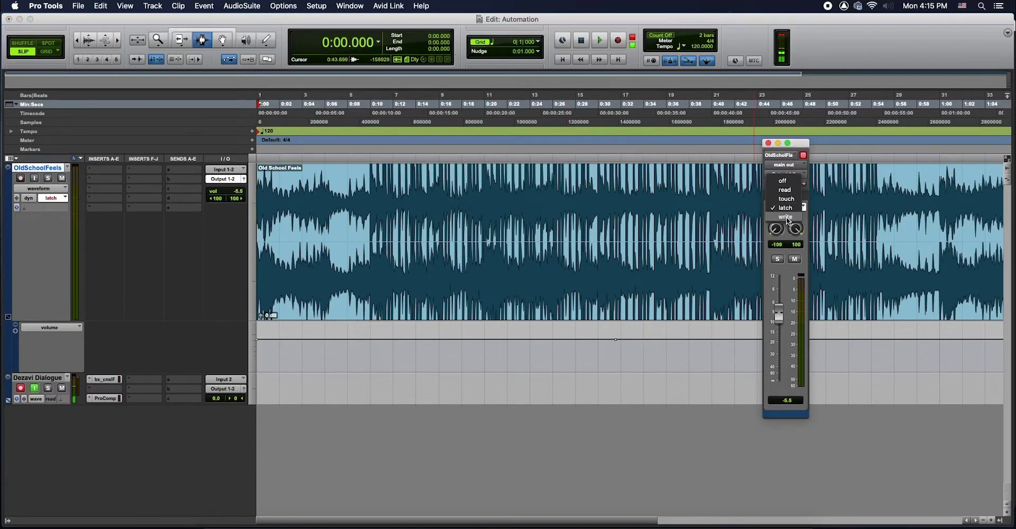
click(787, 218)
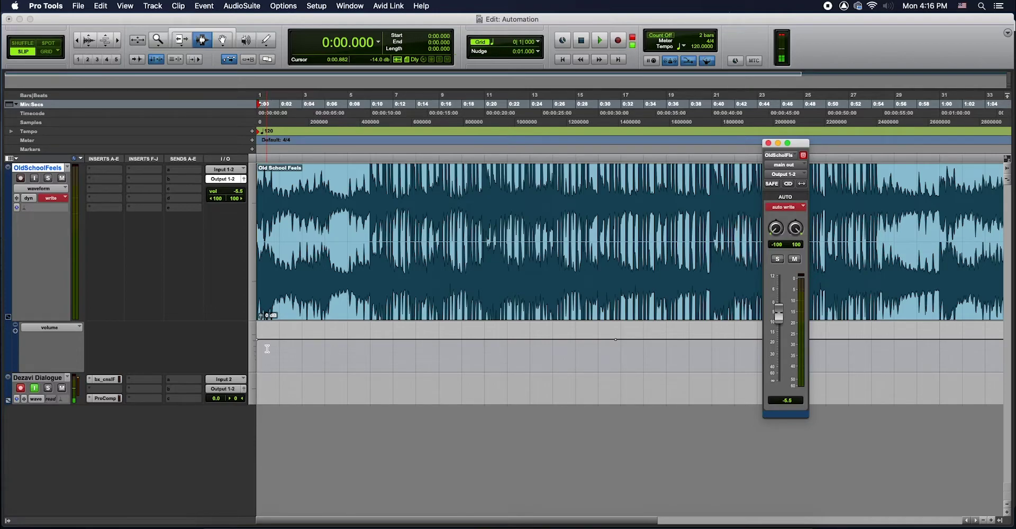
Record a Write pass by ramping the fader down and back up during playback
key(space)
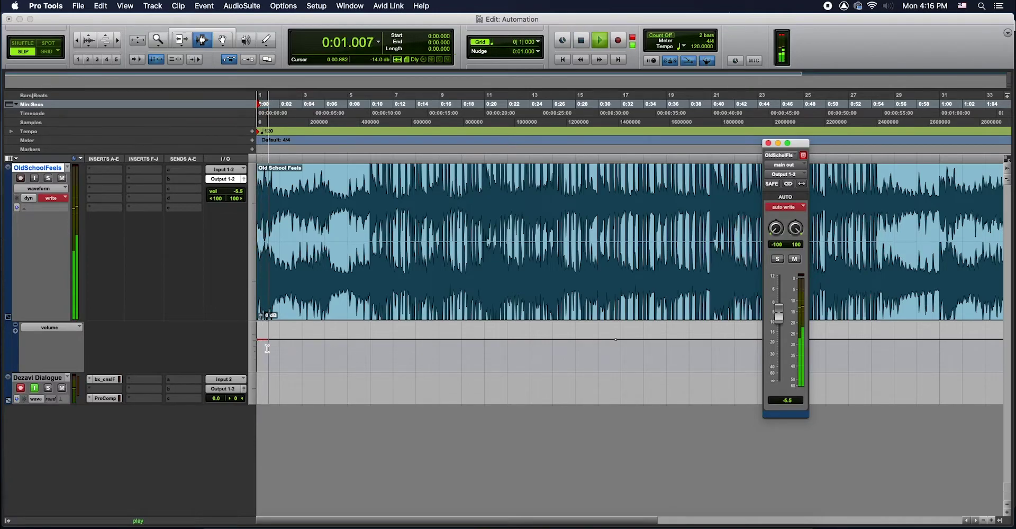
drag(779, 312, 781, 335)
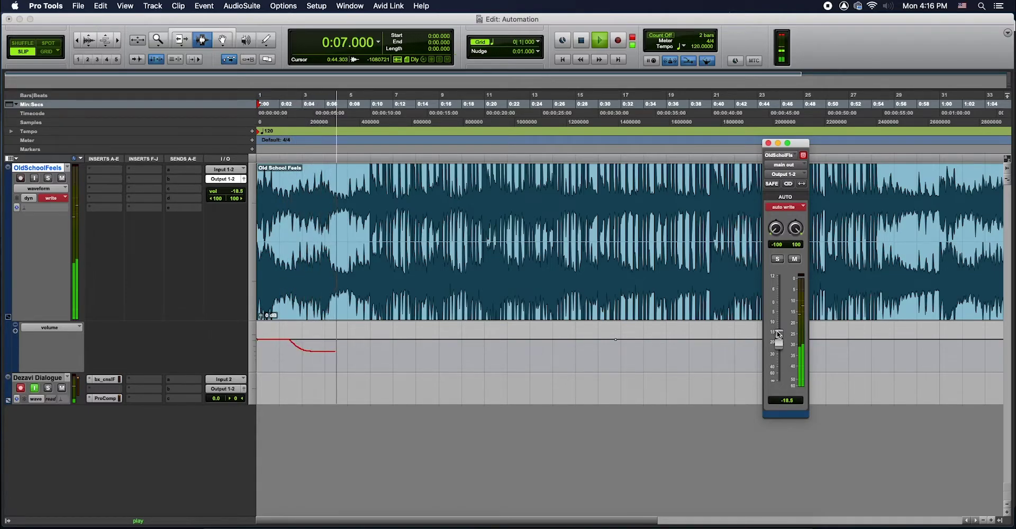
mouse_move(778, 334)
mouse_down()
mouse_move(778, 315)
mouse_move(783, 335)
mouse_move(783, 327)
mouse_up()
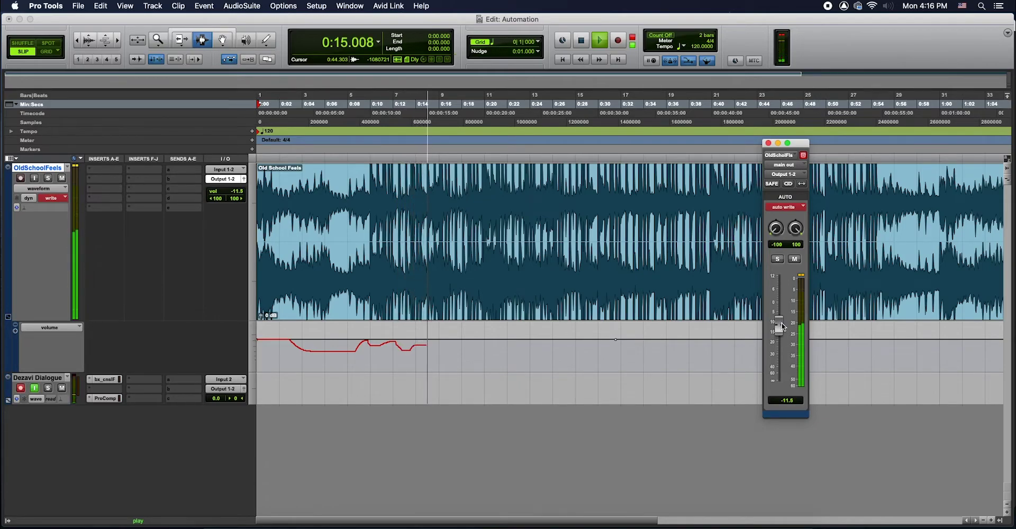
key(space)
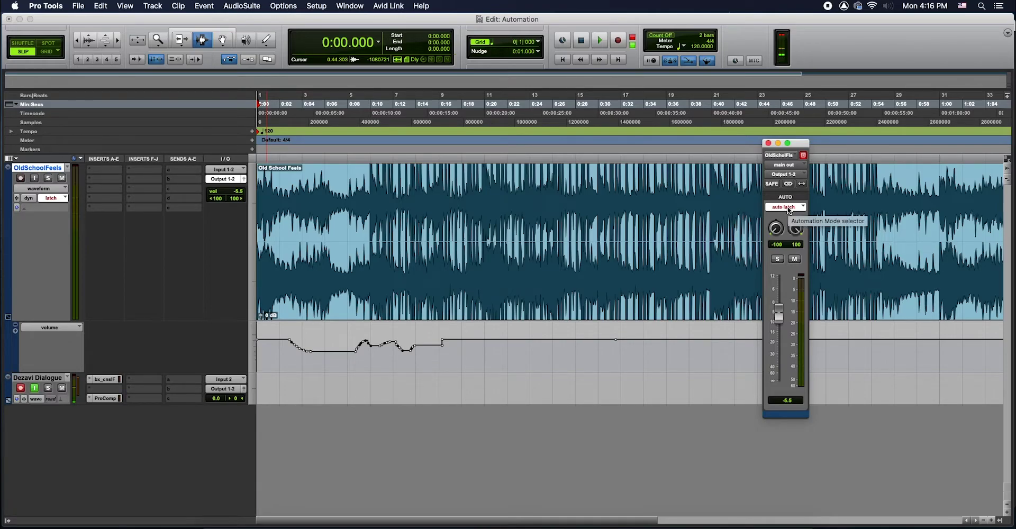
Play back the recorded automation, then set OldSchoolFeels automation to off
key(space)
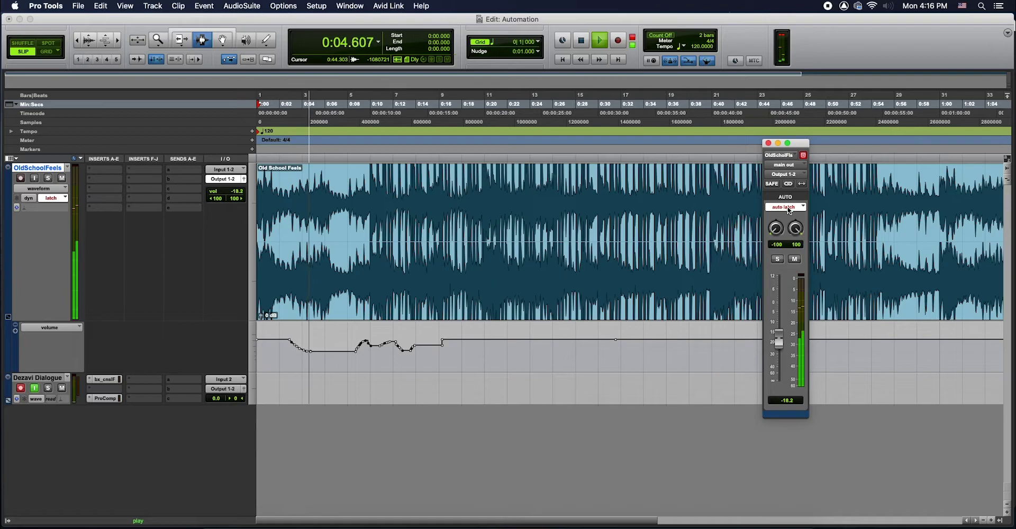
key(space)
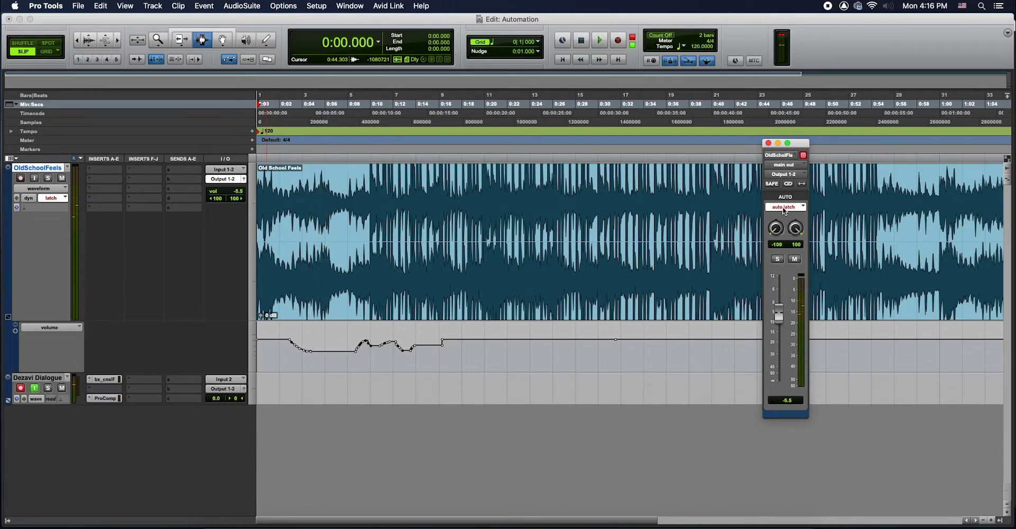
click(785, 207)
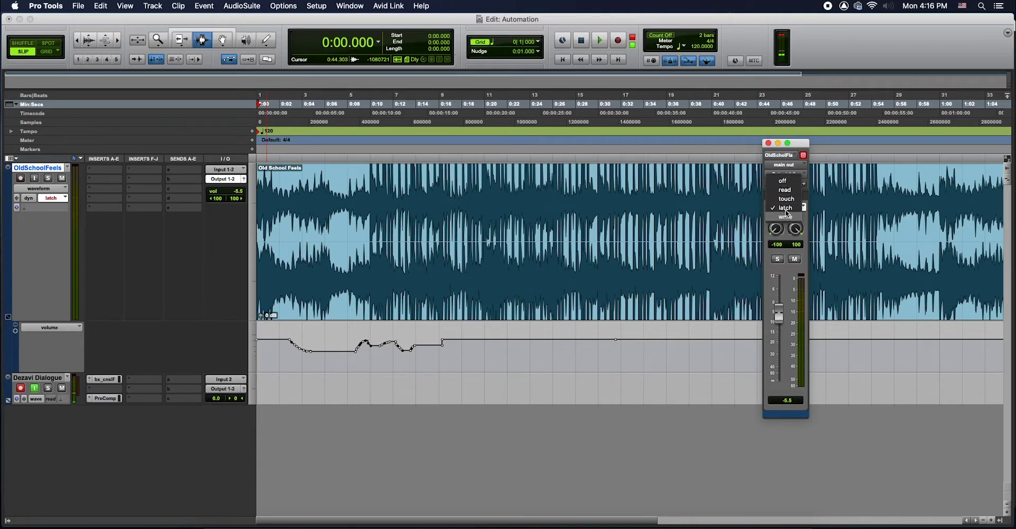
click(787, 182)
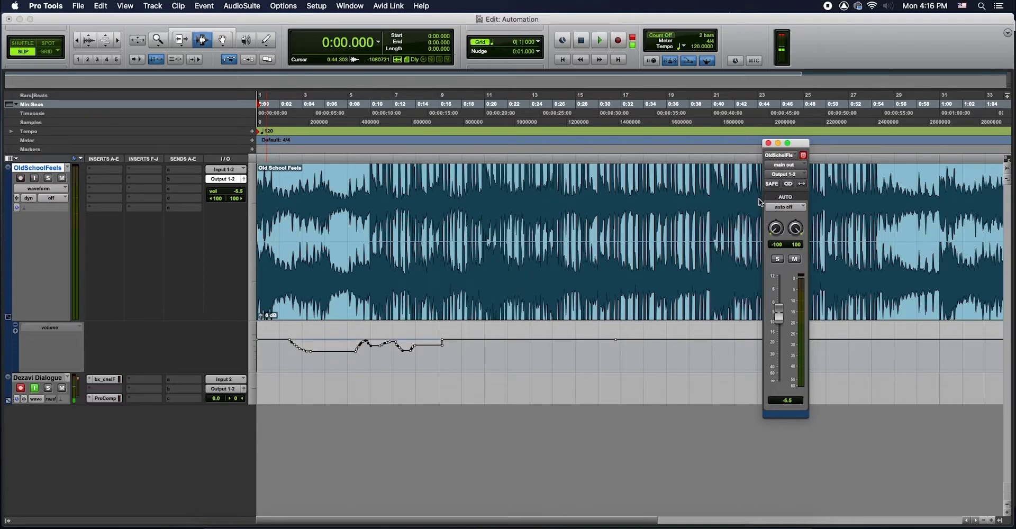
Audition from 0:01.857 with automation off, then delete the first 18 seconds of volume automation
click(278, 119)
key(space)
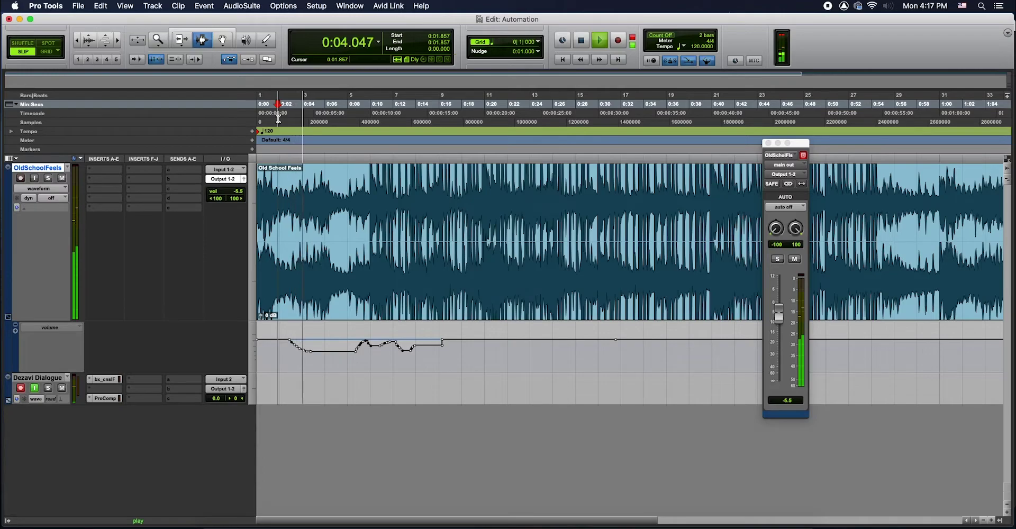
key(space)
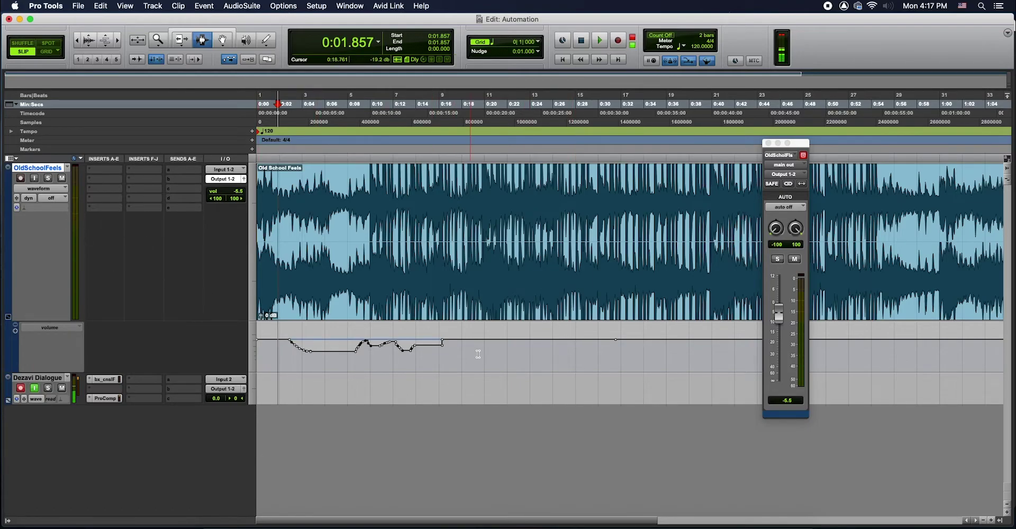
drag(464, 349, 209, 344)
key(Delete)
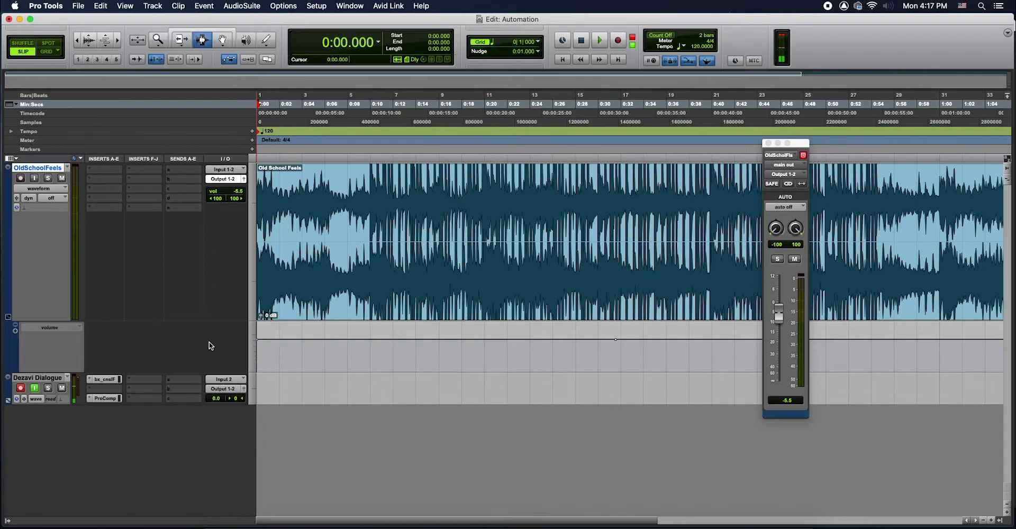
Dismiss the floating OldSchoolFeels Output window to return to the Edit window's flat volume lane
click(769, 143)
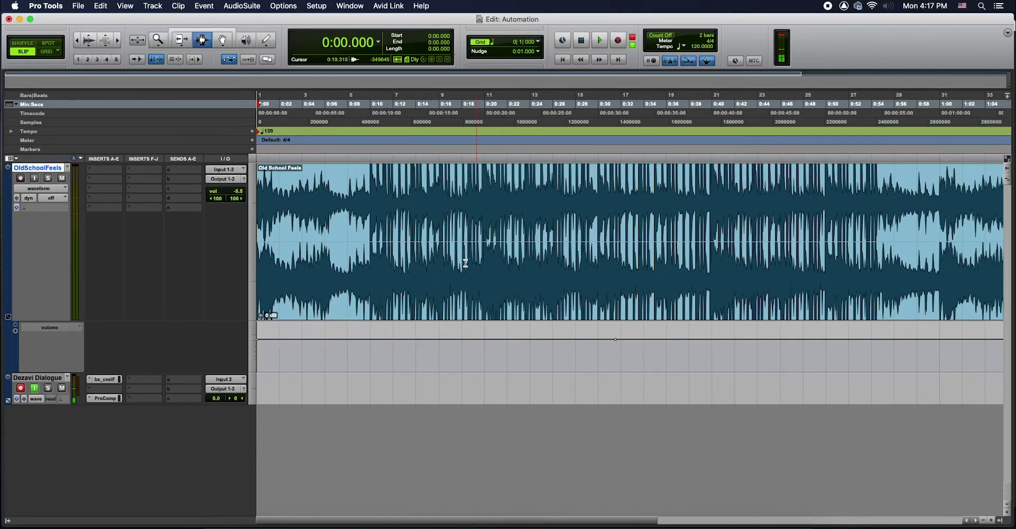